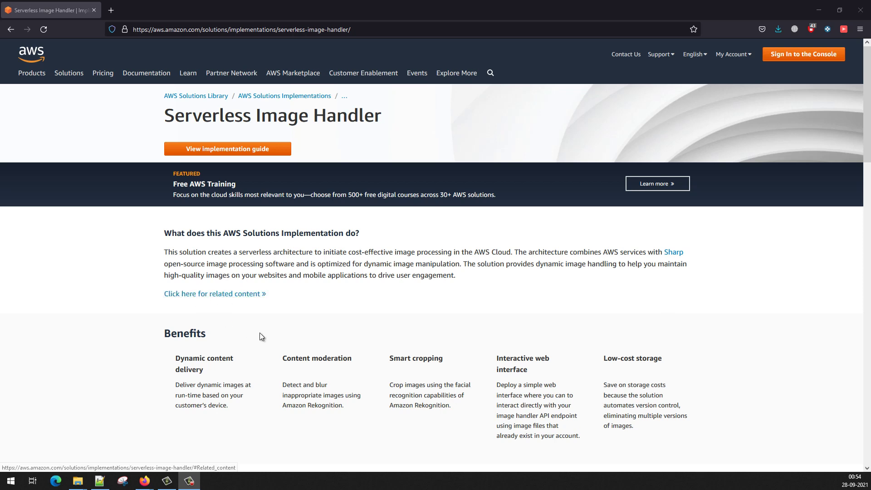
Open the implementation guide in a new tab, then launch the Serverless Image Handler template in the AWS console and accept the preset template source.
right_click(240, 154)
click(257, 160)
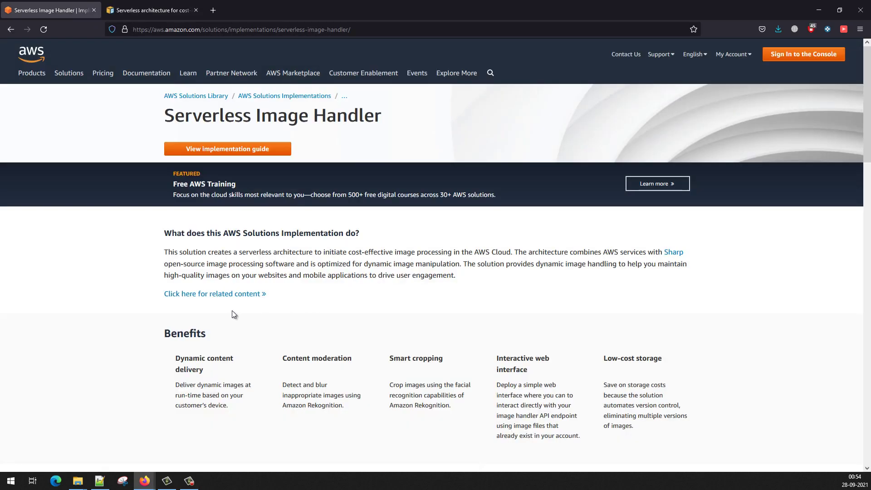
click(227, 298)
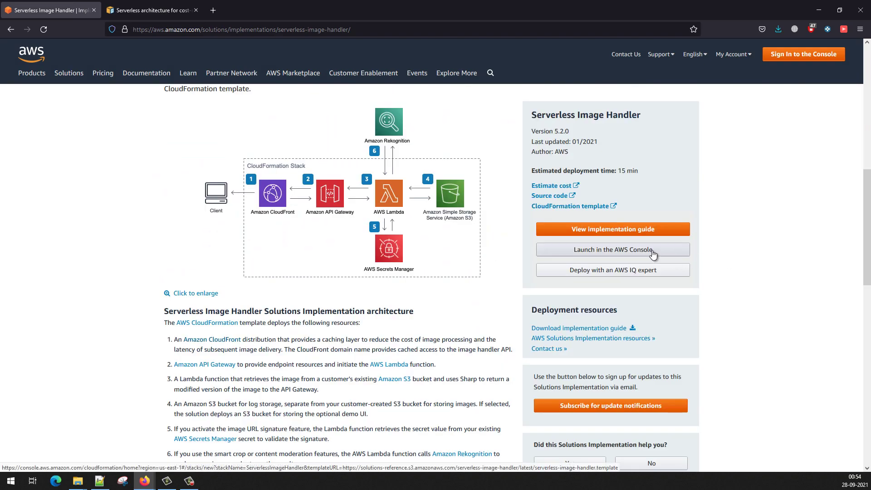
click(653, 250)
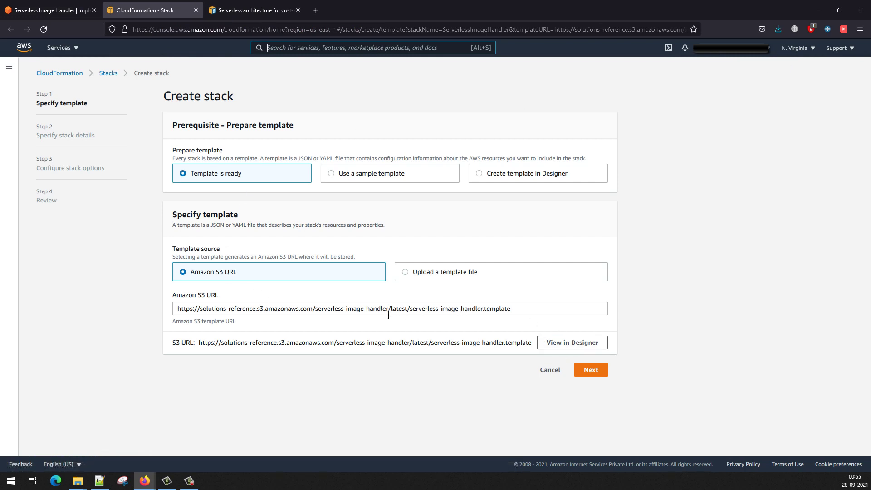
click(600, 371)
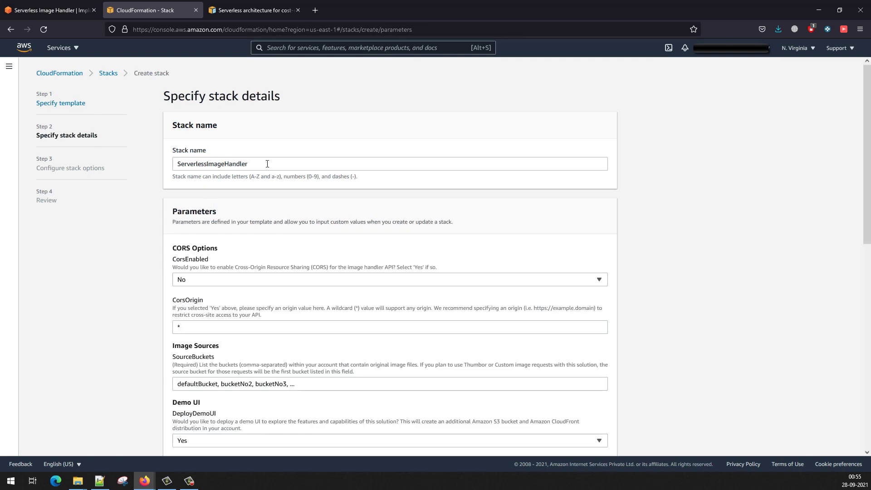
Name the stack ServerlessImageHandler3 and set CorsEnabled to Yes.
click(281, 165)
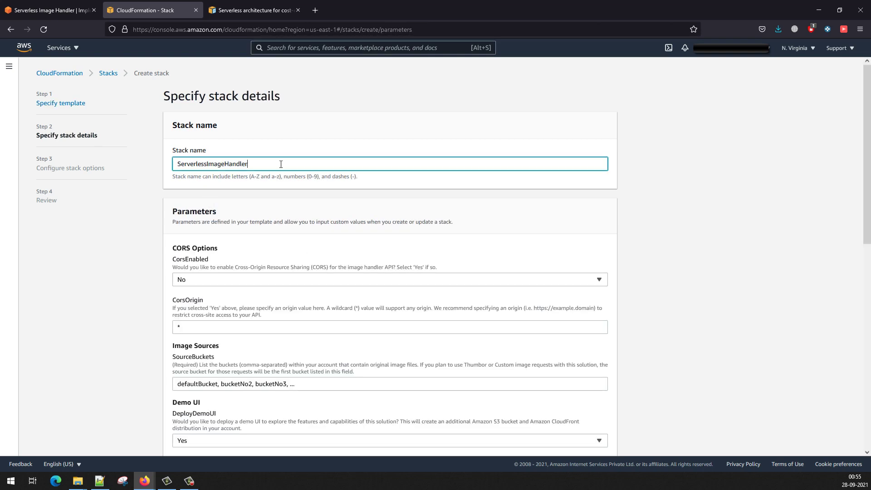
text(3)
scroll(264, 266, down, 2)
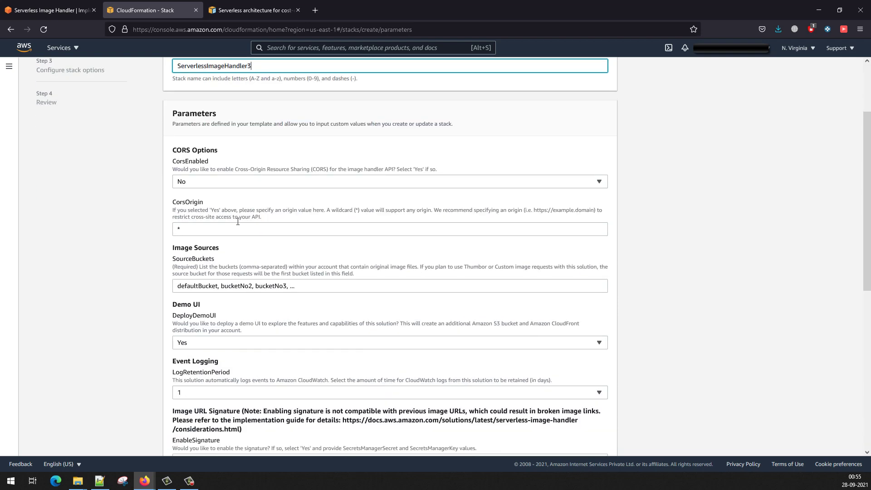
click(233, 182)
click(204, 195)
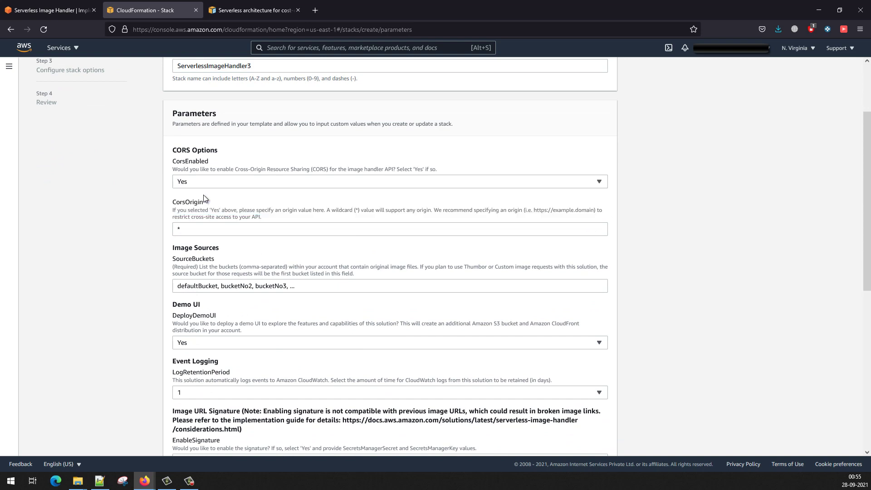
Replace the sample SourceBuckets value with vivektestingclfrn.
scroll(308, 186, down, 2)
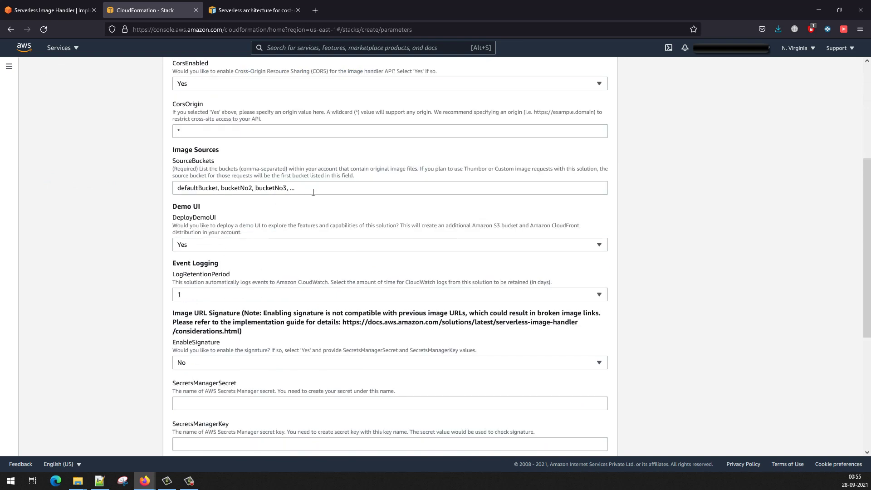
key(alt+Tab)
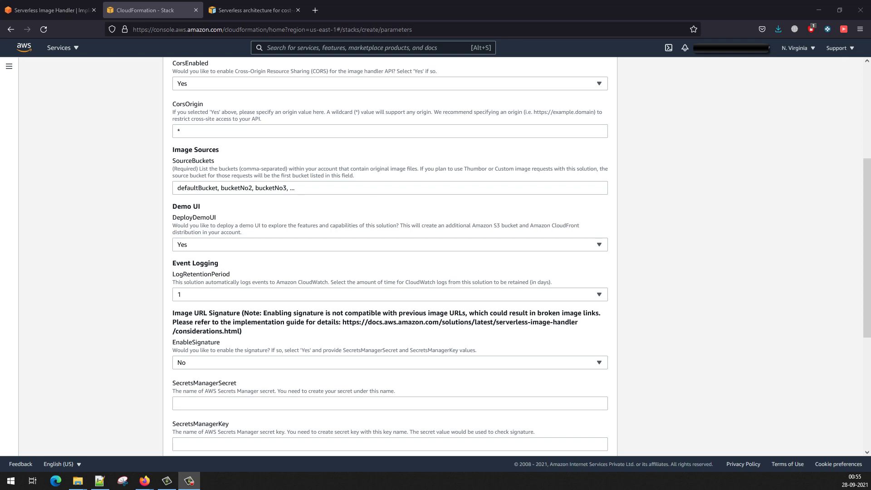
triple_click(317, 189)
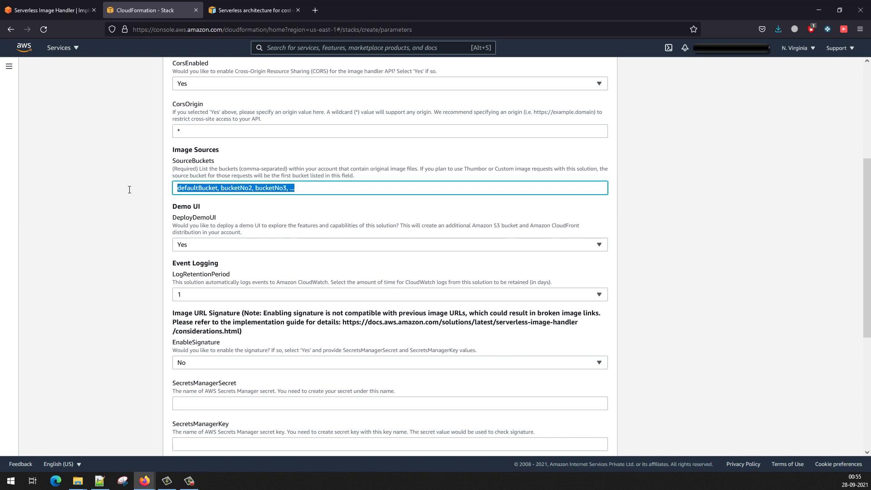
text(vivektestingclfrn)
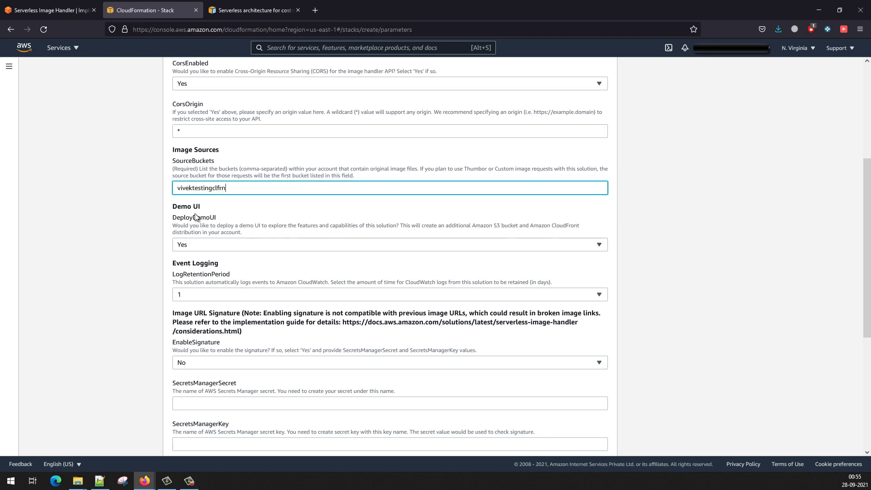
click(218, 223)
Keep the log retention period at 1 day, set AutoWebP to Yes and proceed to the stack options.
scroll(218, 224, down, 3)
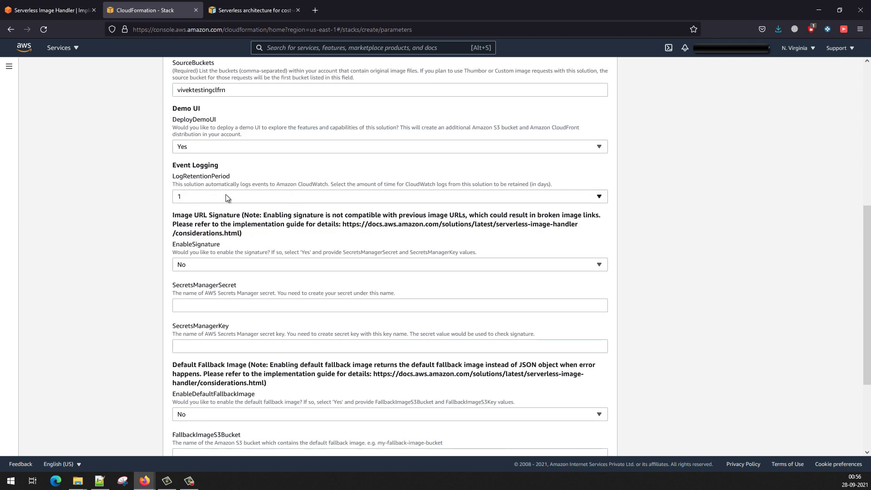
click(216, 197)
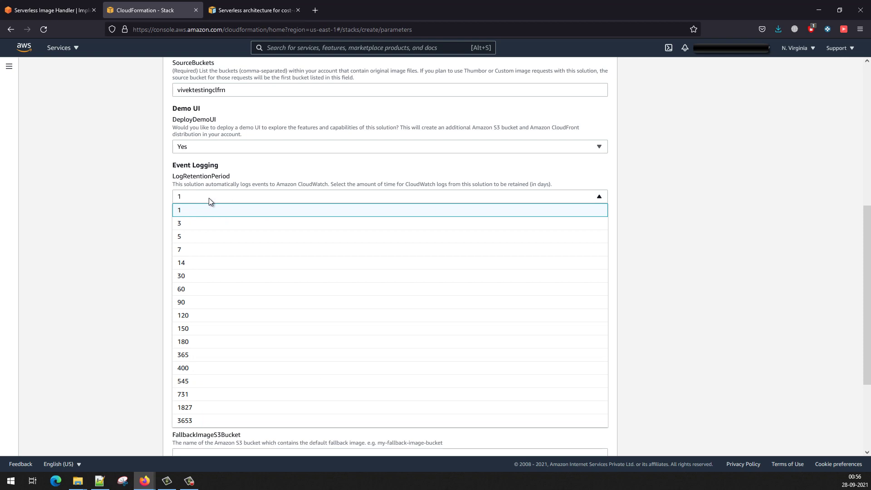
scroll(142, 207, down, 2)
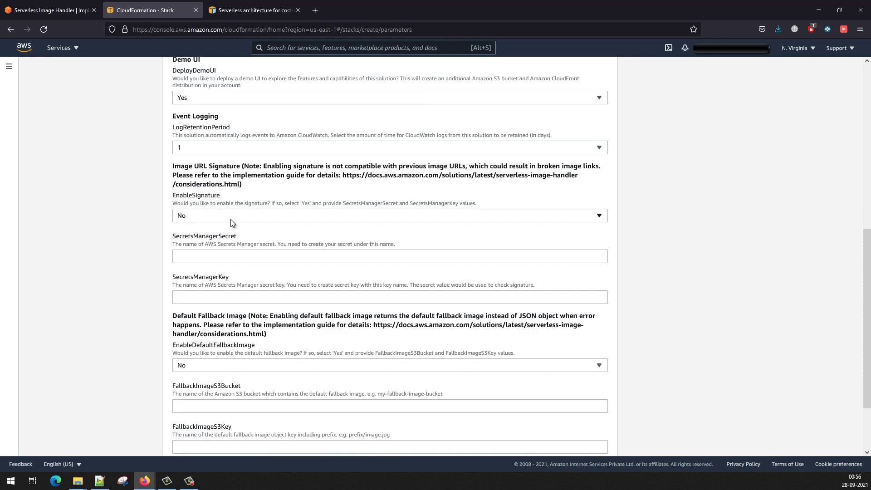
scroll(231, 219, down, 3)
click(216, 411)
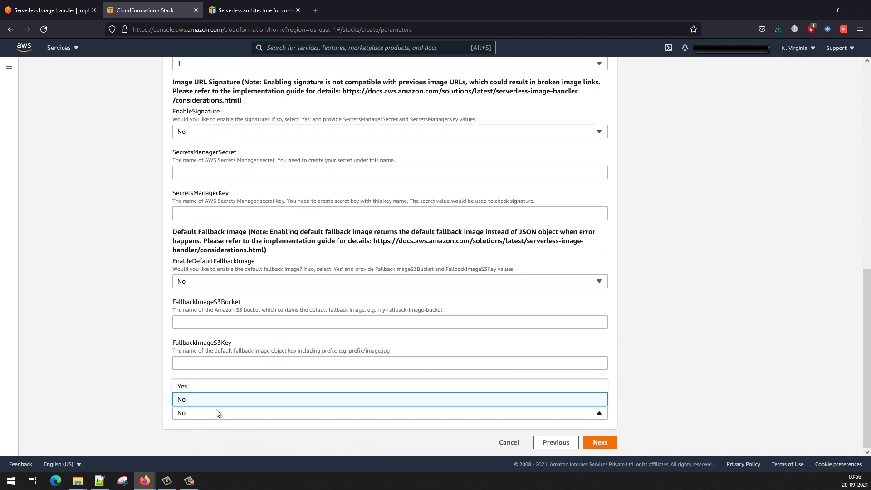
click(176, 385)
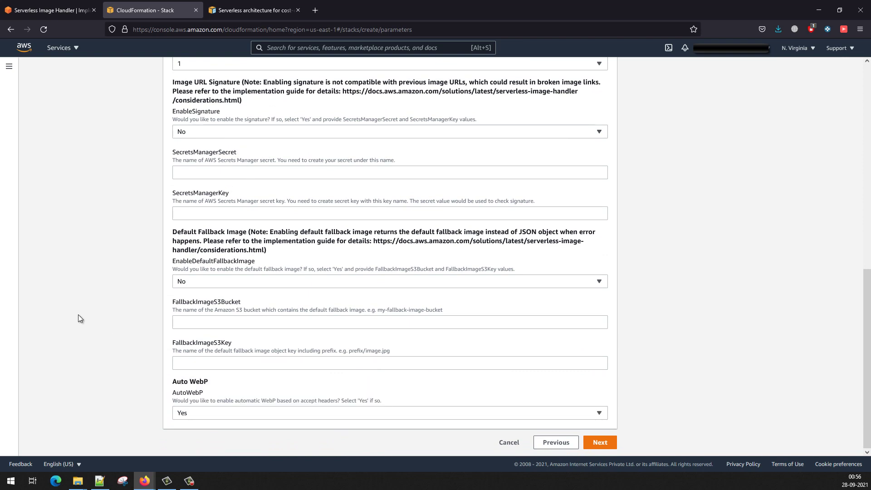
click(600, 443)
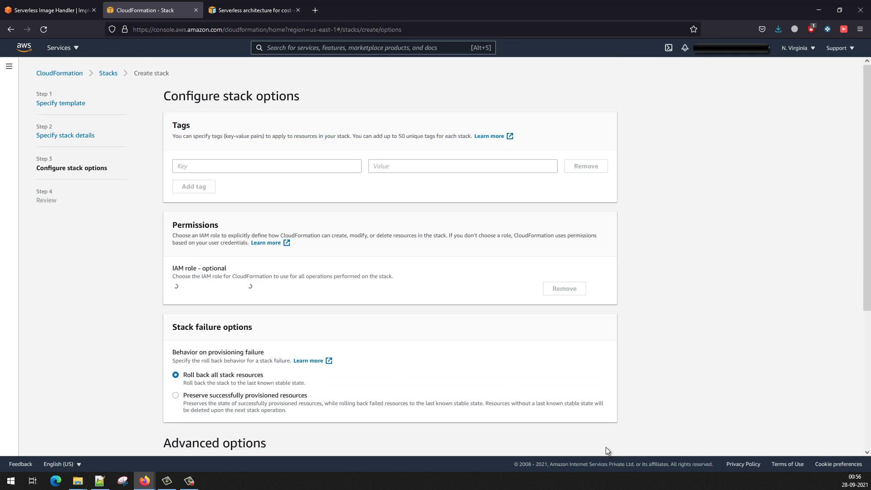
Keep the default stack options, acknowledge the creation of IAM resources with custom names and create the stack.
scroll(119, 290, down, 5)
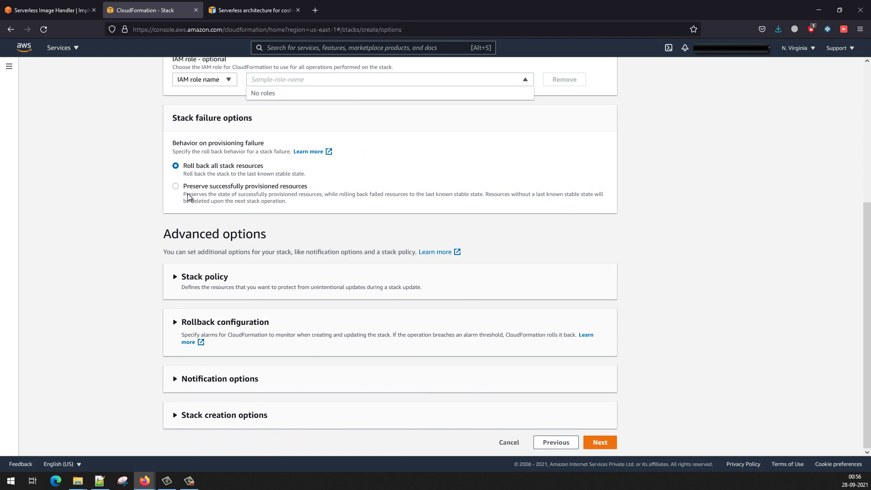
click(600, 441)
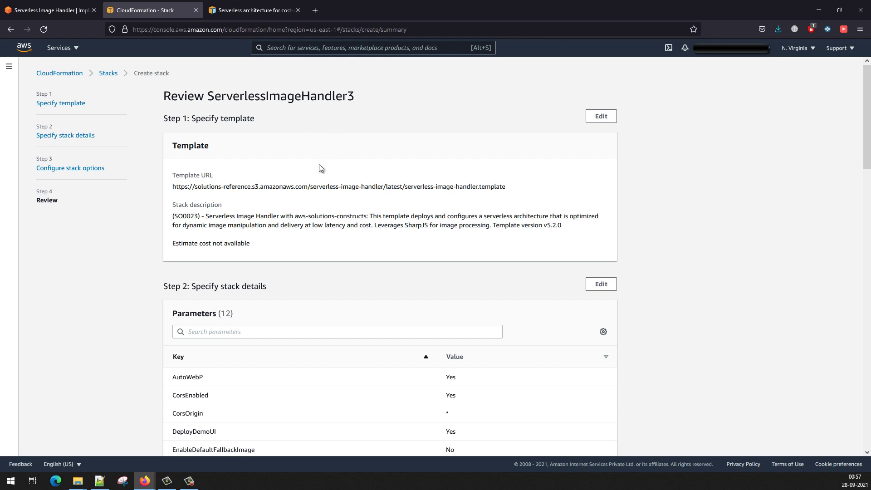
scroll(188, 413, down, 15)
click(188, 413)
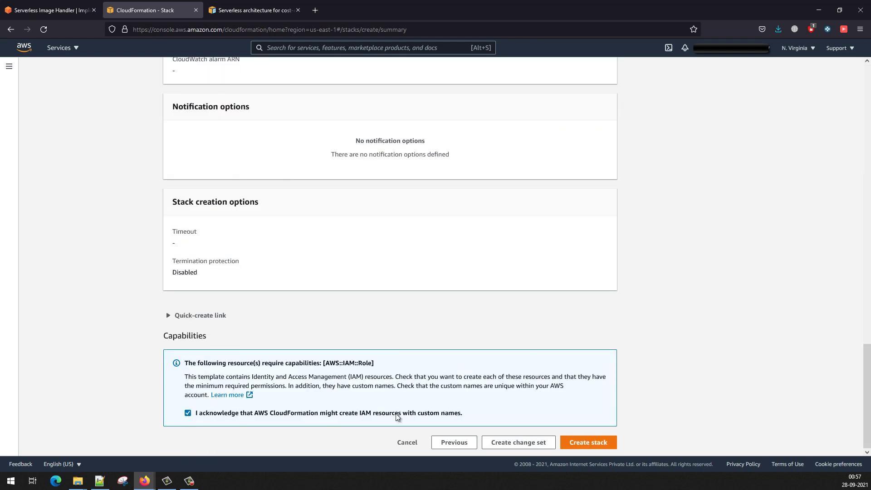
click(585, 441)
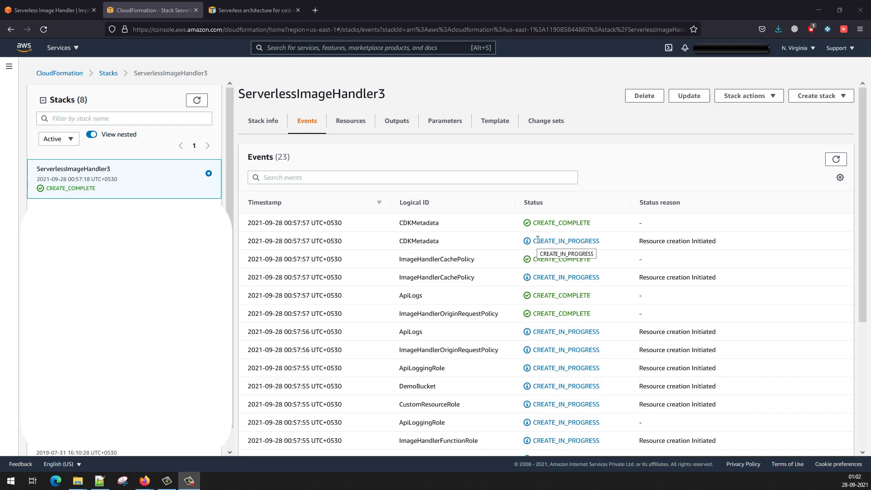
Look through the topics of the Serverless Image Handler implementation guide.
click(251, 12)
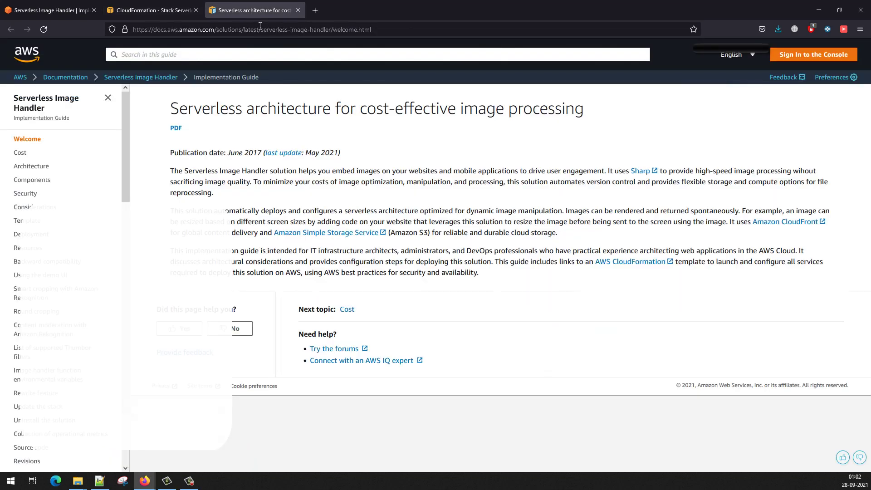
key(ctrl+Tab)
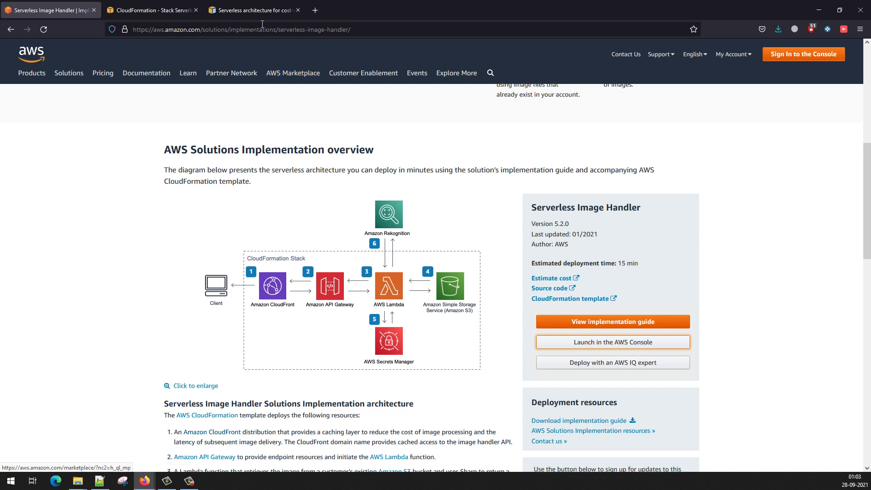
click(254, 12)
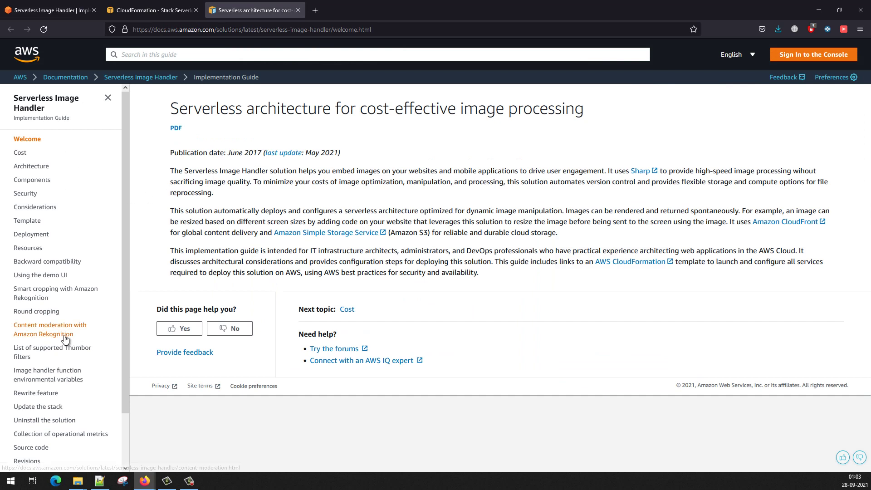
scroll(64, 335, down, 2)
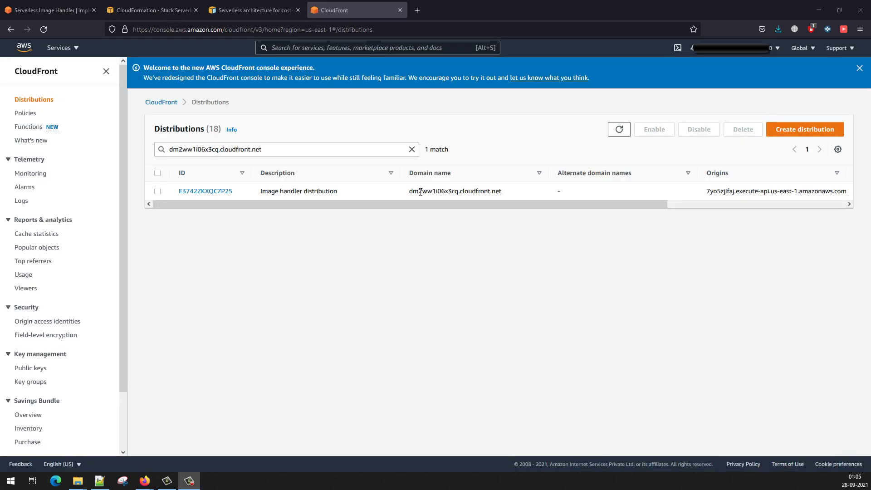
drag(409, 191, 504, 194)
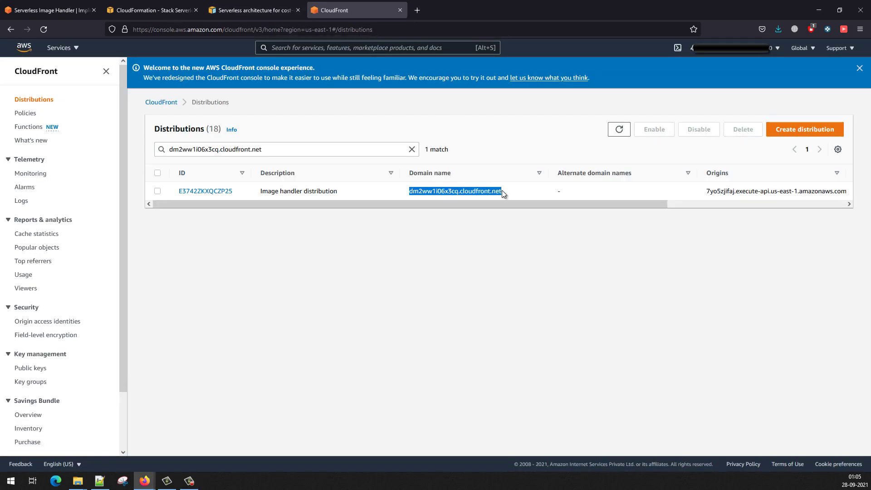
key(alt+Tab)
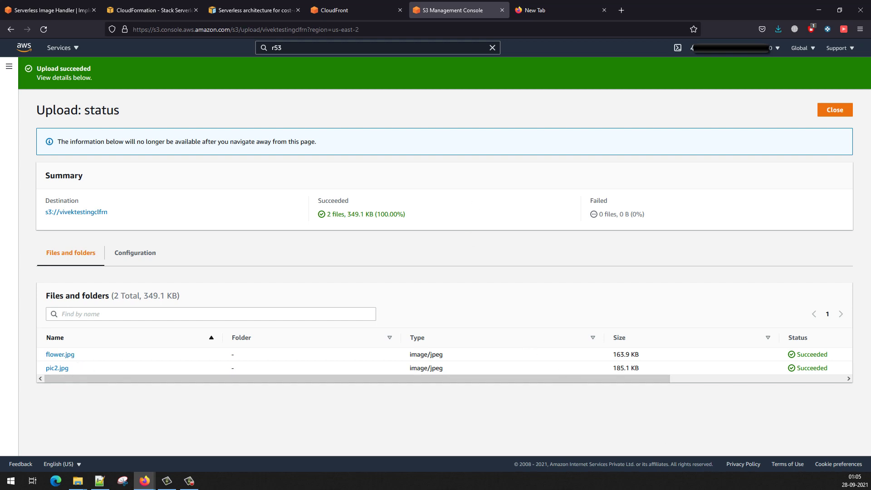
key(ctrl+Tab)
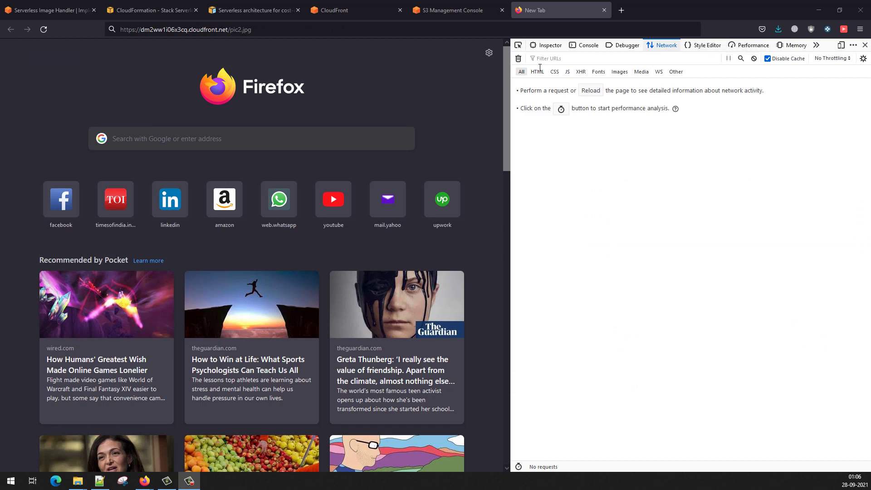
click(311, 27)
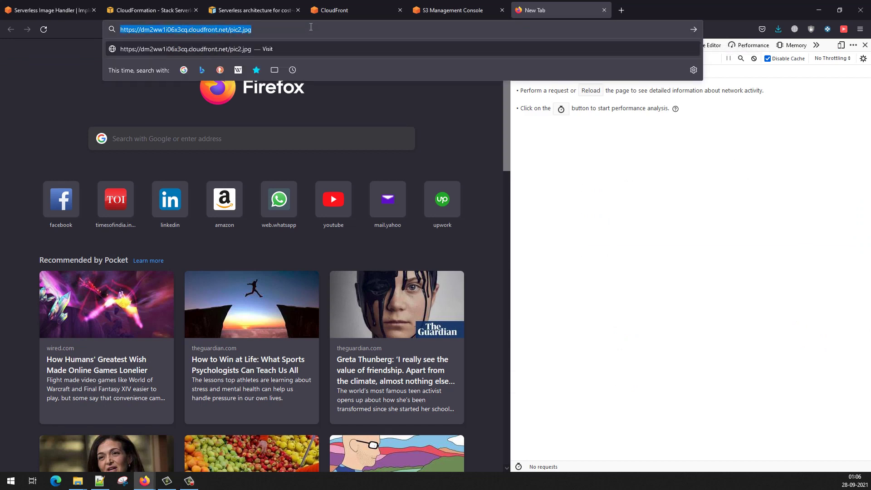
key(Return)
Check the size of pic2.jpg in the S3 upload list, then reload the CloudFront image and examine its network response headers.
key(ctrl+shift+Tab)
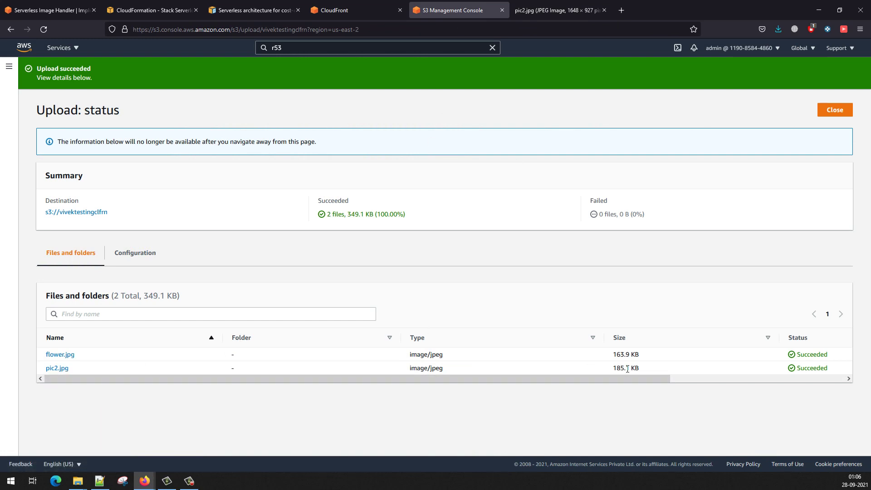
click(563, 15)
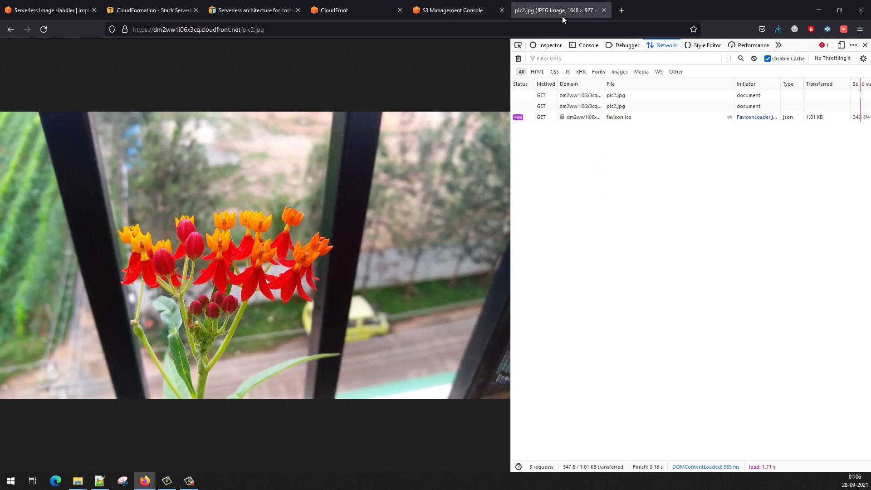
click(274, 29)
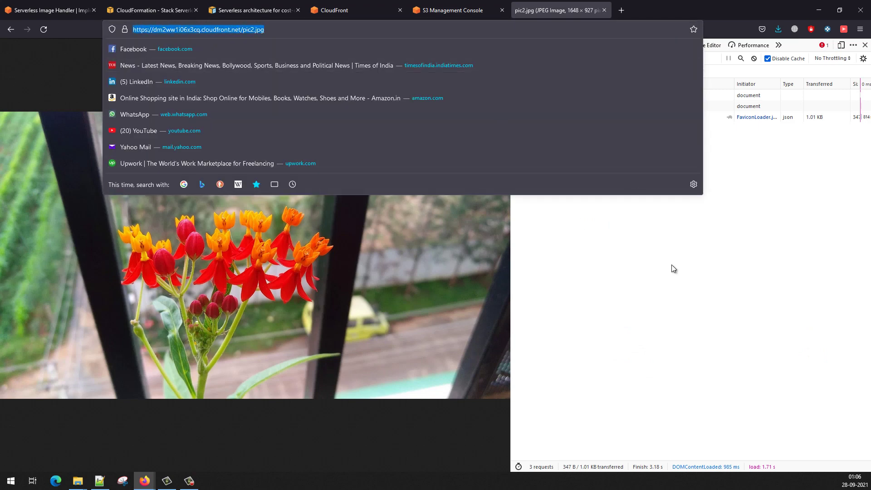
click(674, 269)
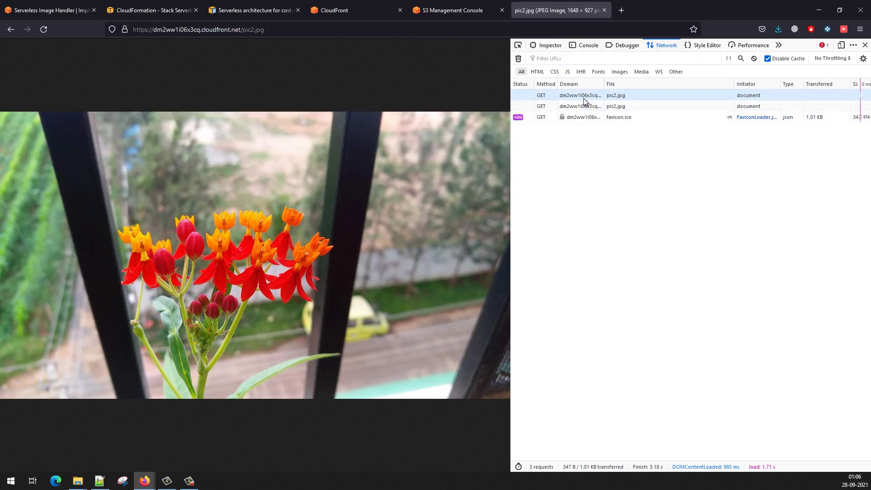
click(44, 29)
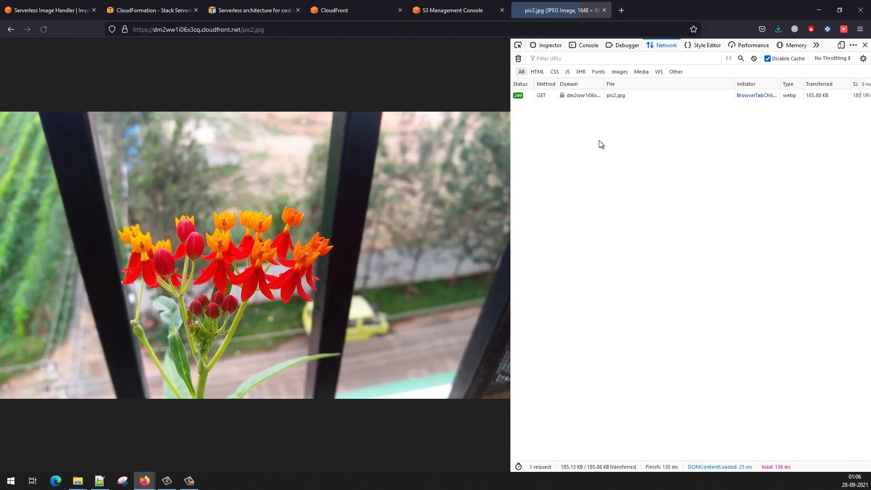
click(546, 95)
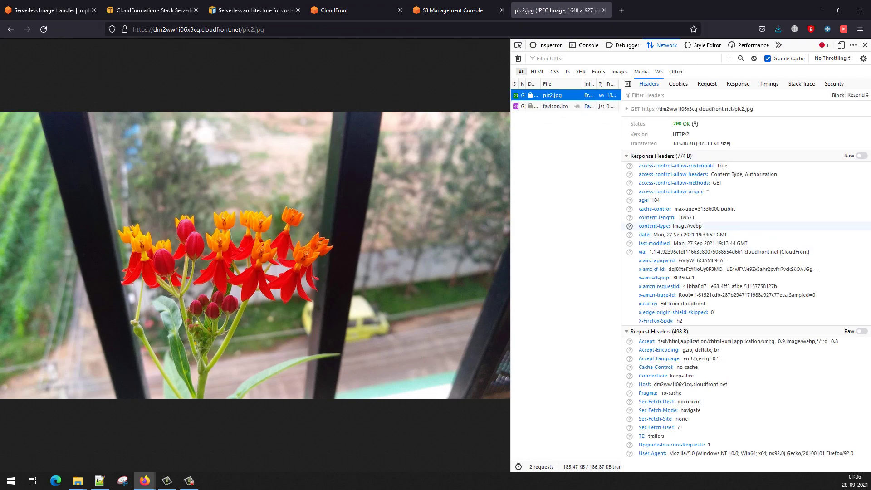
Examine the content-length response header of pic2.jpg, then read the implementation guide's list of supported Thumbor filters.
drag(659, 218, 695, 218)
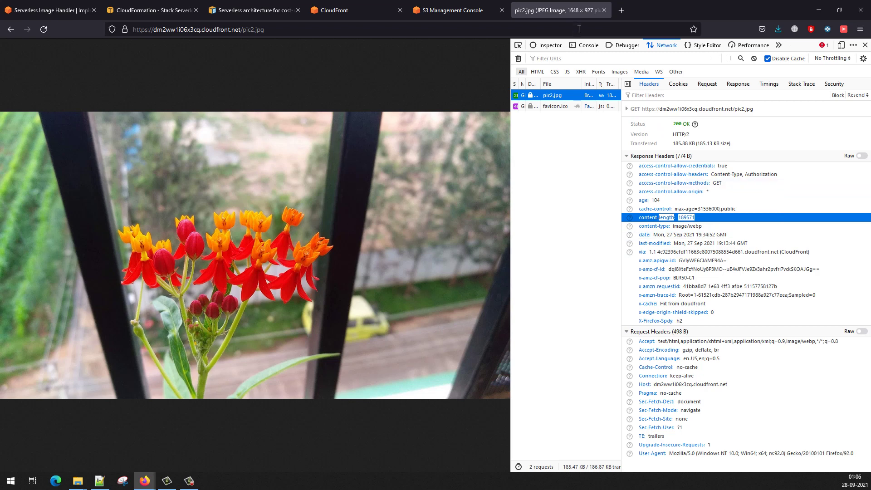
key(alt+Tab)
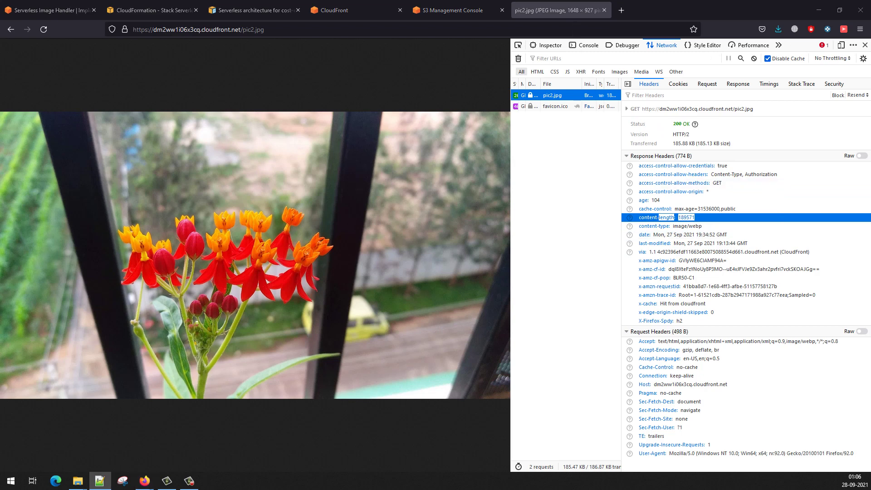
key(alt+Tab)
key(ctrl+3)
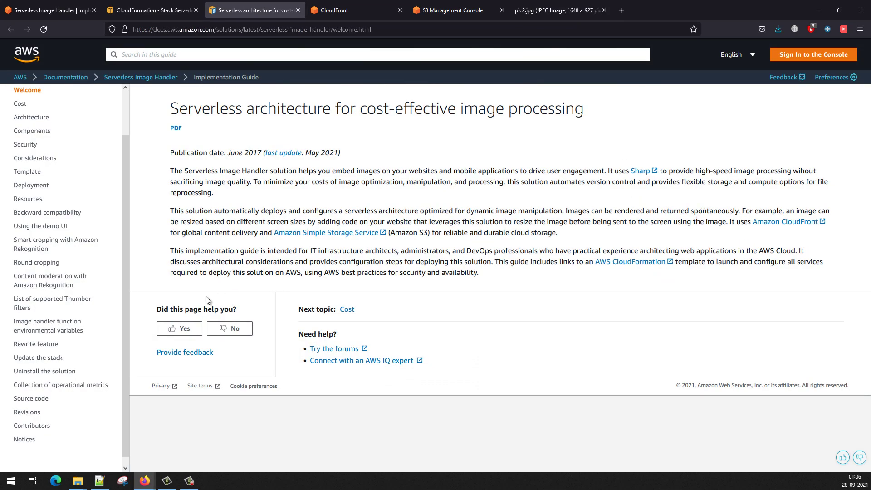
click(70, 302)
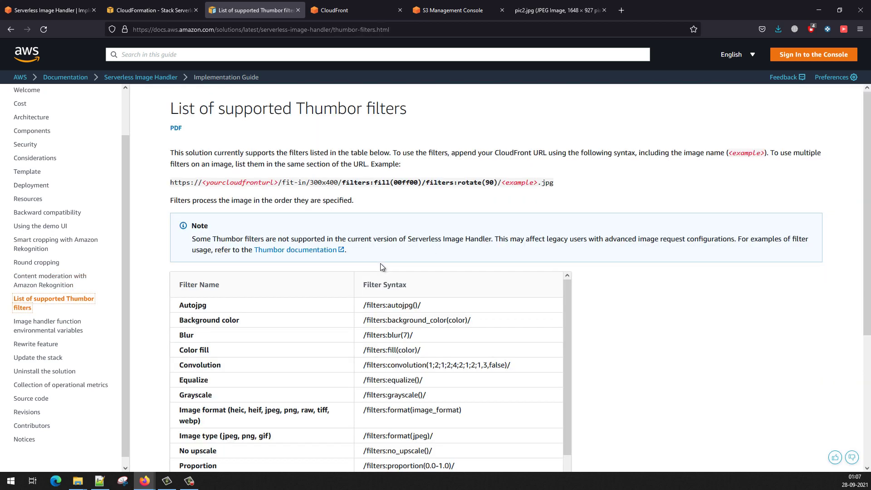
scroll(538, 229, down, 1)
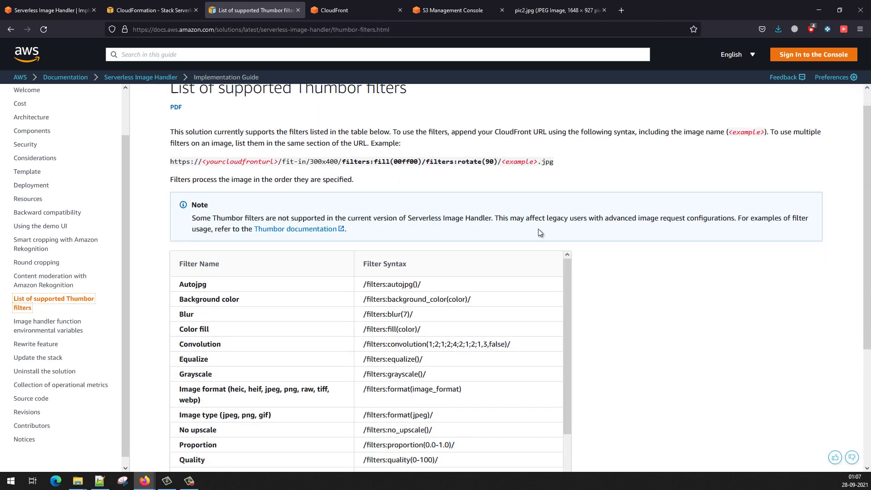
Load pic2.jpg from the CloudFront domain with /filters:quality(80)/, then with /filters:quality(80)/fit-in/280x300/ added to the path.
key(ctrl+Tab)
click(811, 98)
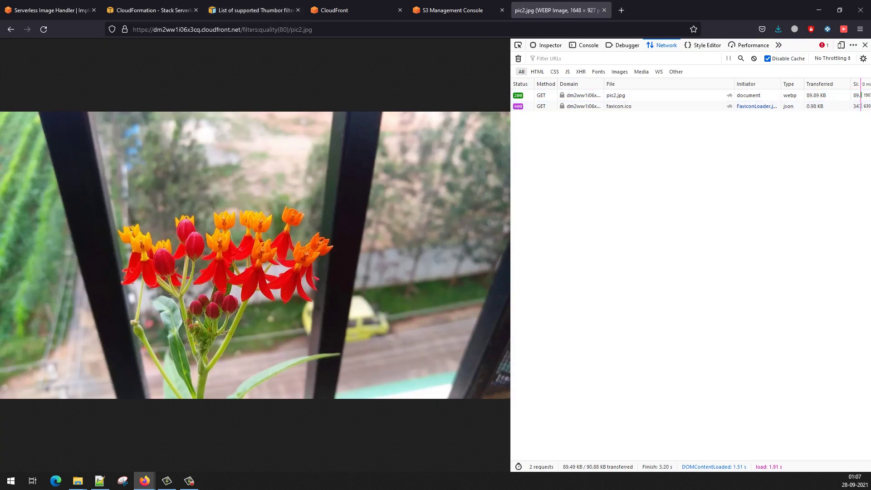
key(alt+Tab)
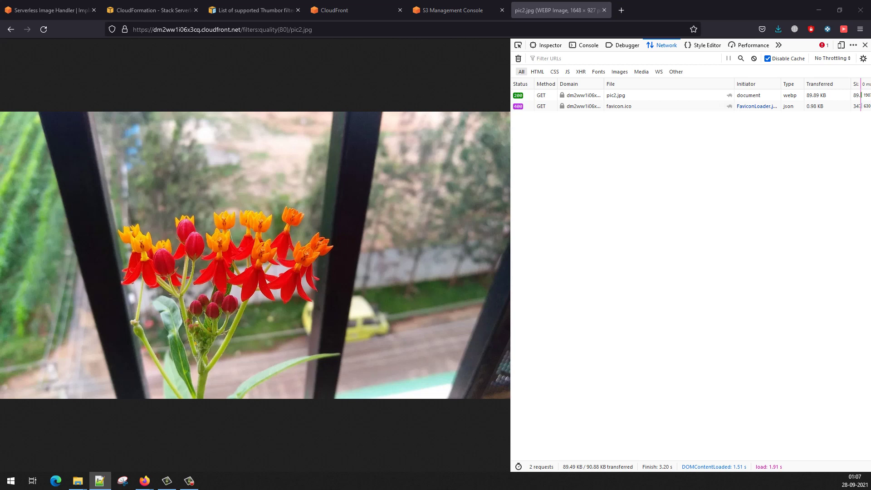
click(264, 29)
text(https://dm2ww1i06x3cq.cloudfront.net/filters:quality(80)/fit-in/280x300/pic2.jpg)
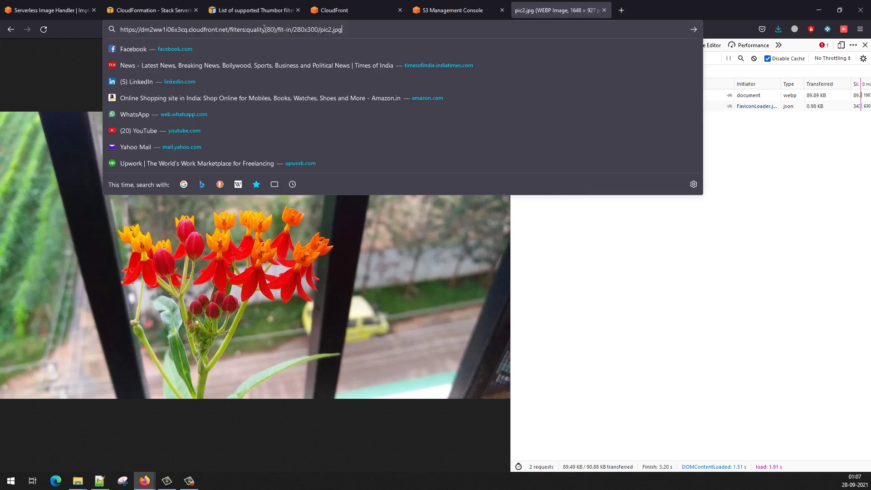
key(Return)
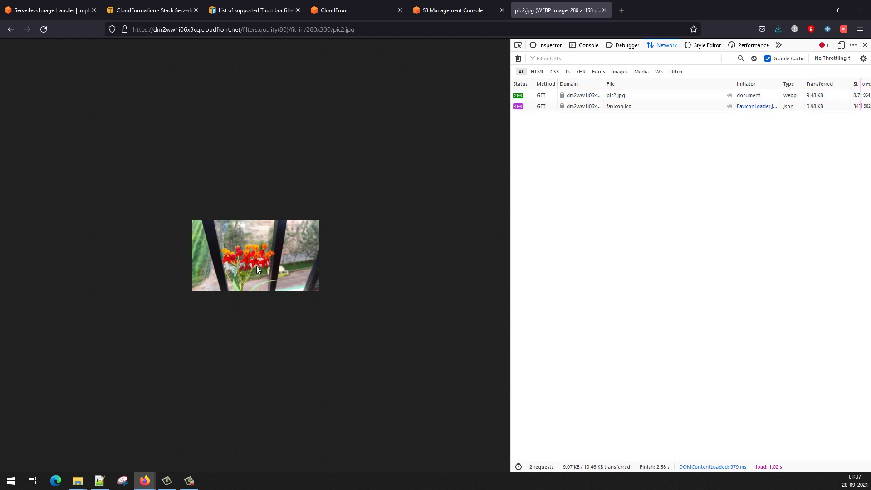
Compare the original pic2.jpg with its full-size quality(80) version, then reload the quality(80) image to examine its transfer size.
click(10, 29)
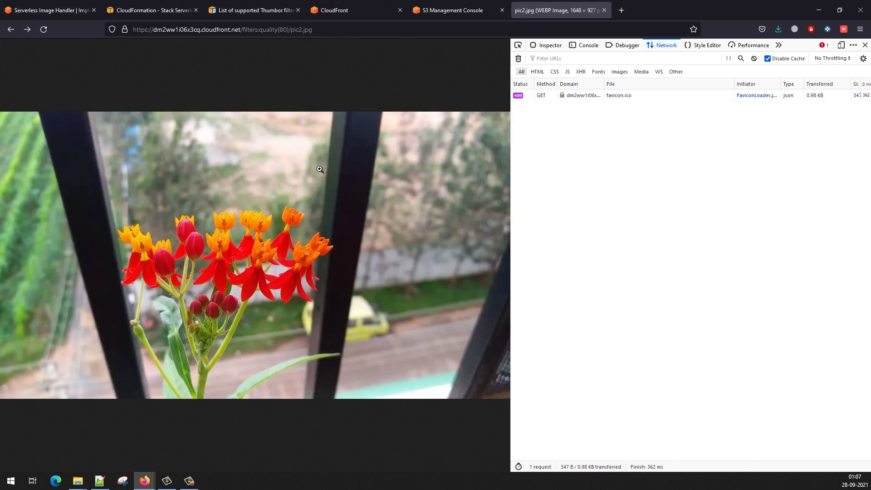
click(11, 29)
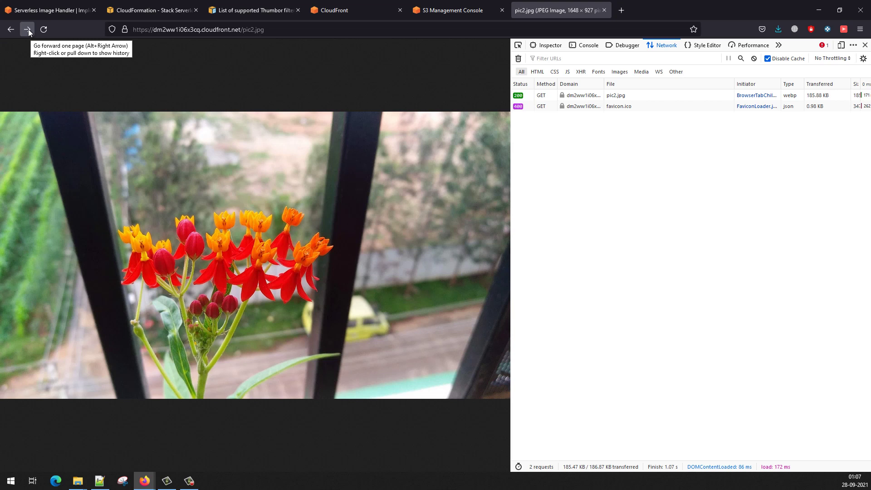
click(28, 29)
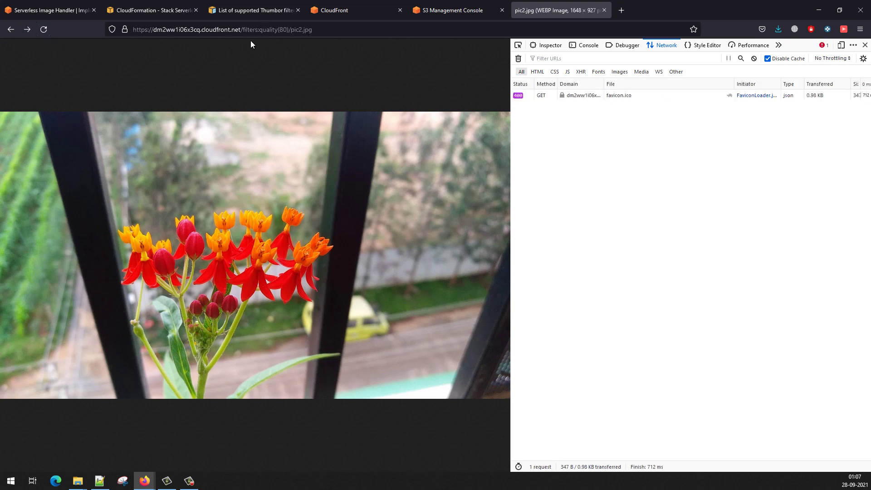
double_click(283, 29)
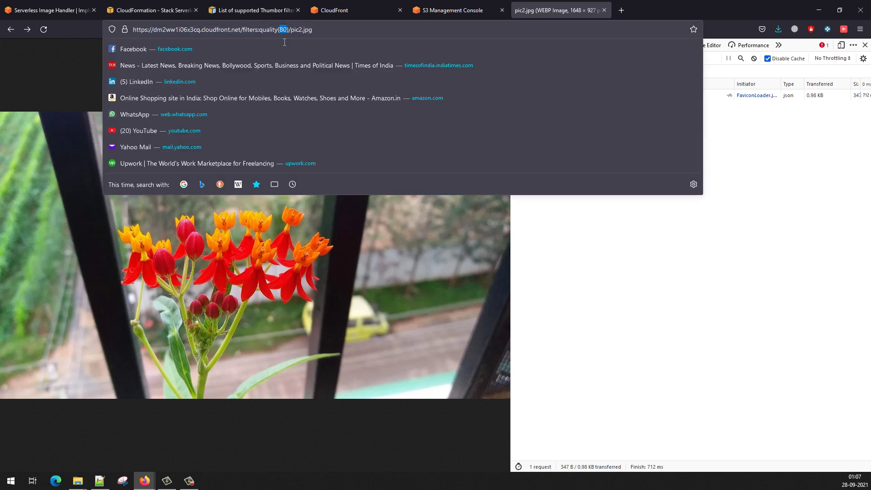
click(141, 72)
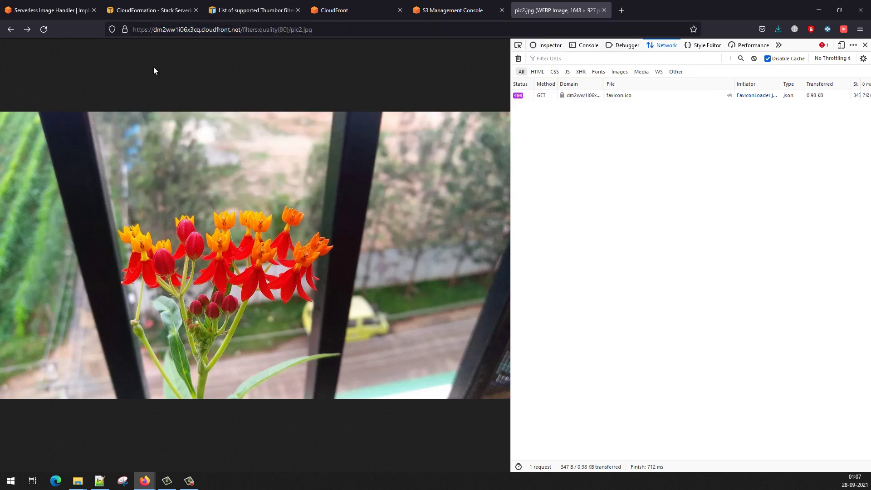
click(44, 29)
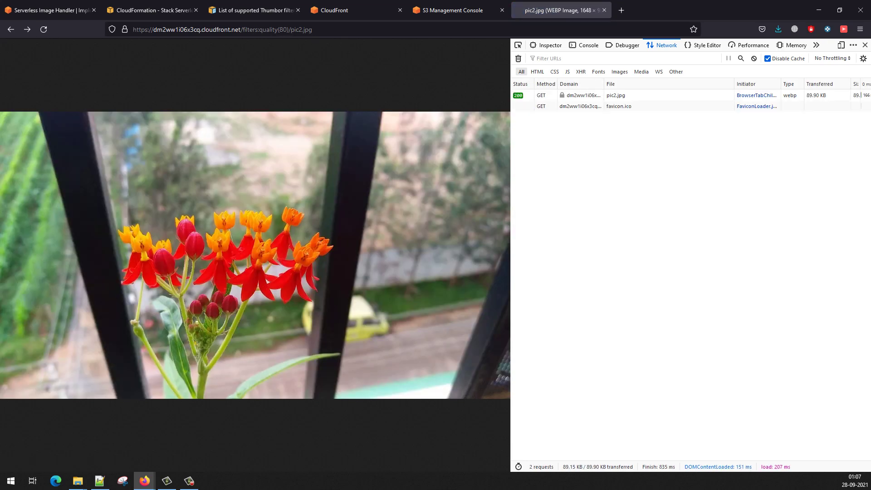
key(alt+Tab)
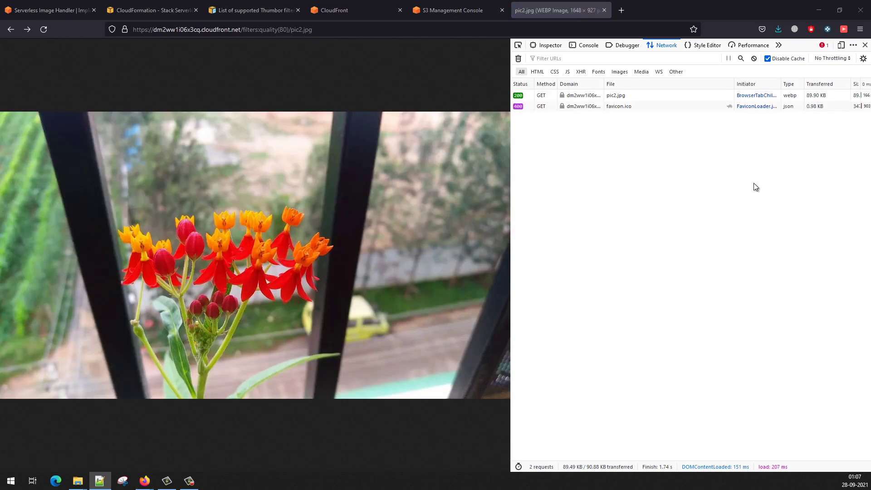
click(324, 29)
text(https://dm2ww1i06x3cq.cloudfront.net/flower.jpg)
key(Return)
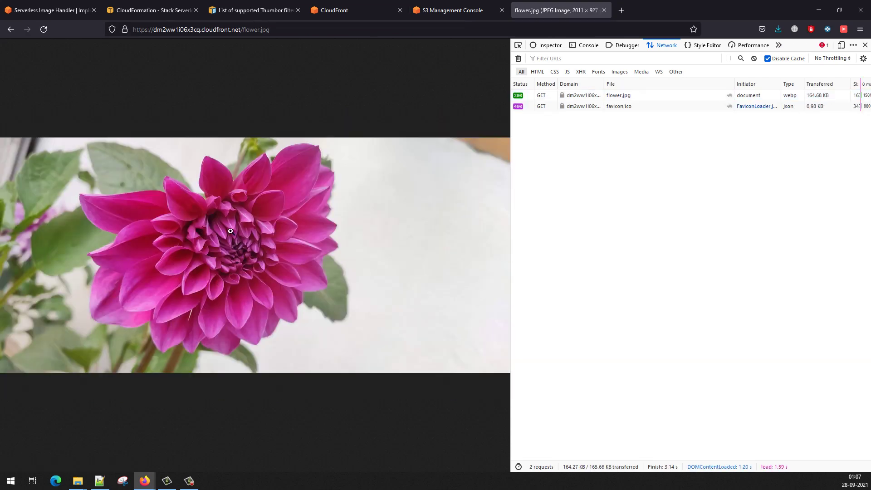
key(alt+Tab)
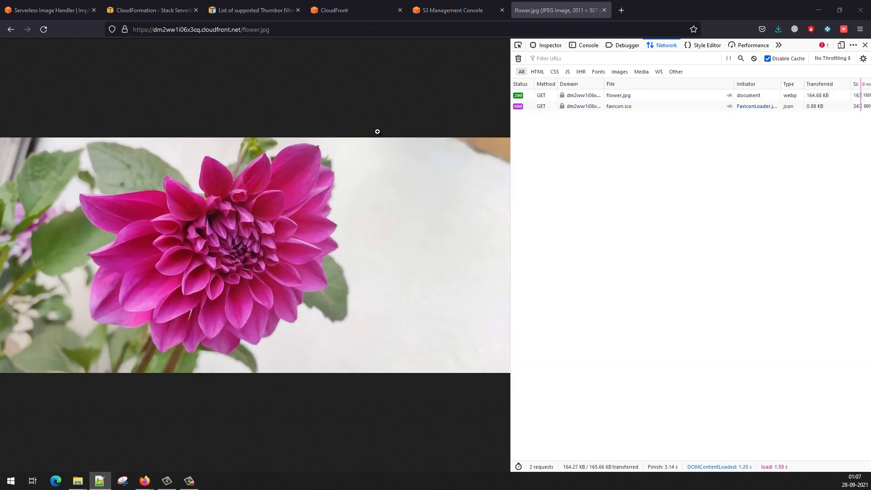
click(285, 30)
key(ctrl+a)
text(https://dm2ww1i06x3cq.cloudfront.net/filters:quality(80)/flower.jpg)
key(Return)
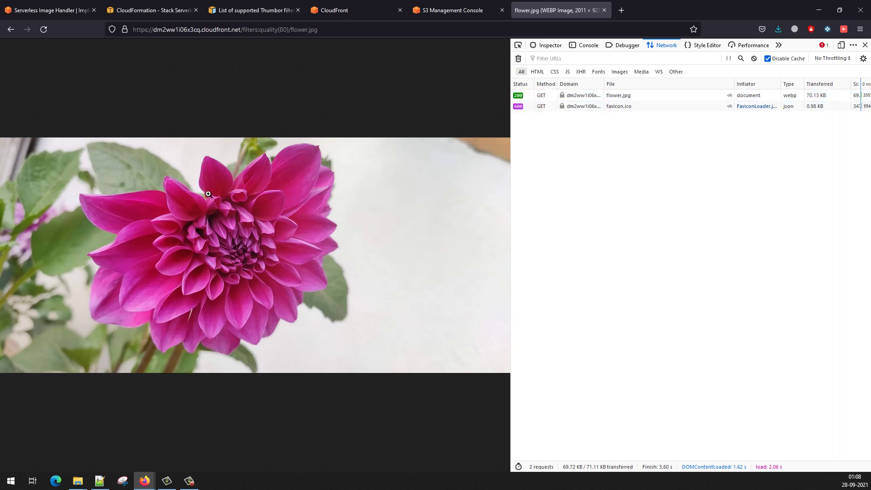
Read the implementation guide's Cost topic and examine the monthly cost per AWS service and the totals for 5,000,000 images.
click(252, 10)
click(20, 104)
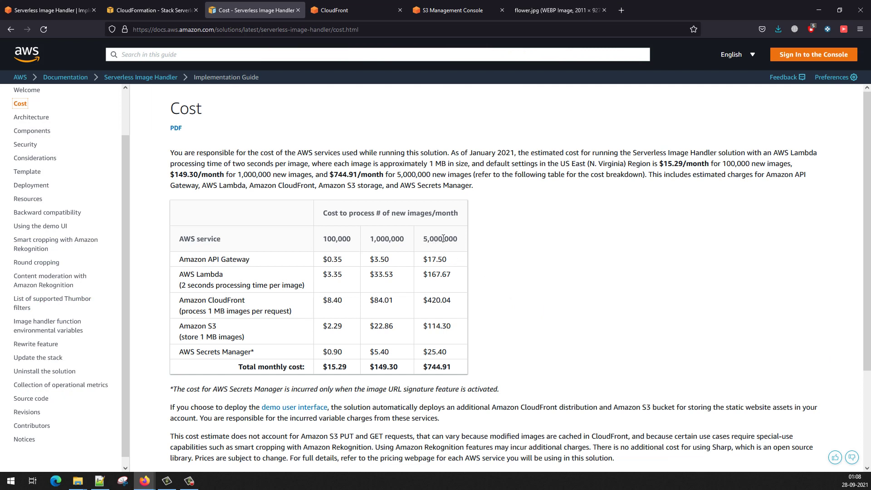
drag(424, 366, 454, 370)
drag(427, 327, 445, 329)
click(450, 329)
drag(436, 259, 439, 260)
double_click(439, 275)
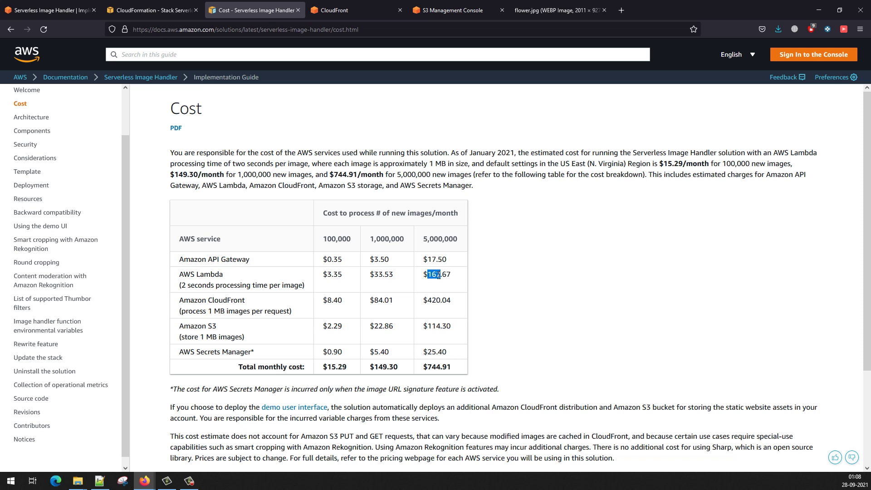
double_click(433, 353)
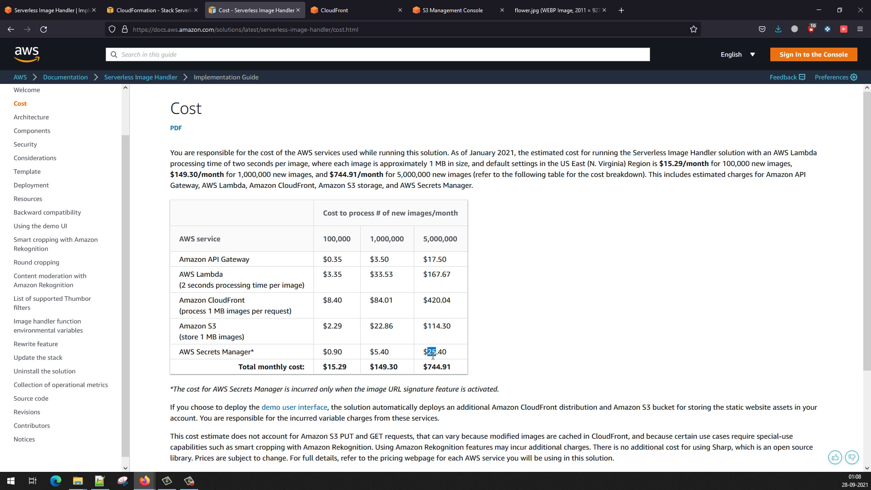
triple_click(350, 370)
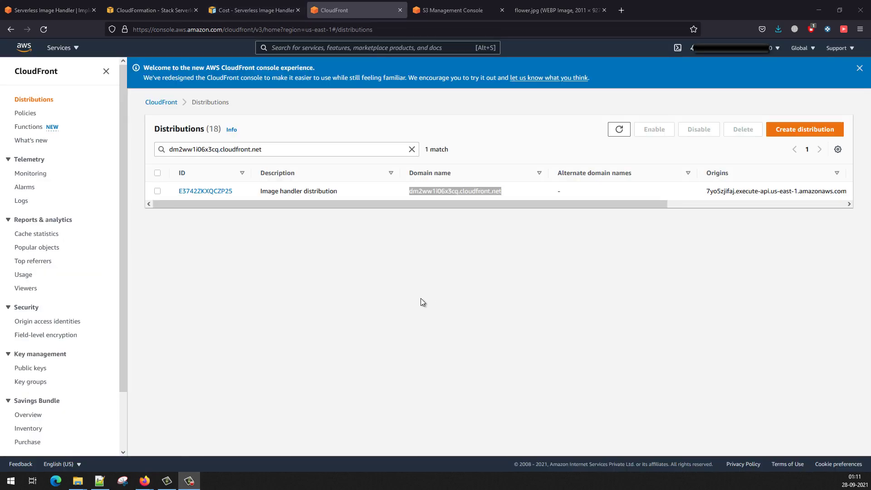
Open the image handler distribution's settings for editing in CloudFront and add the alternate domain name imagedelivery.cdntest.in.
click(204, 191)
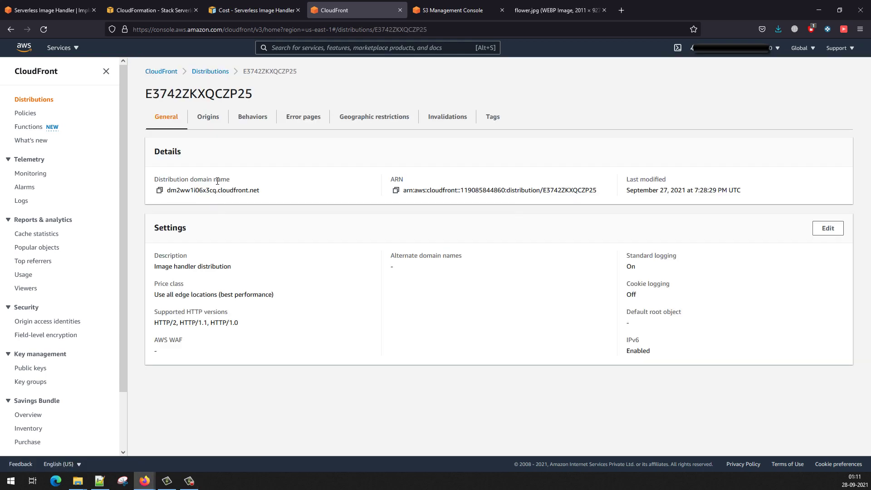
click(829, 229)
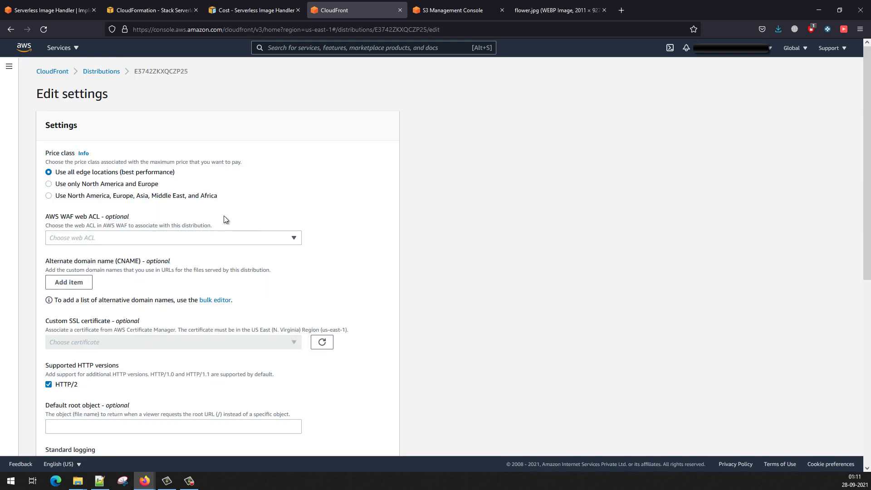
scroll(159, 281, down, 4)
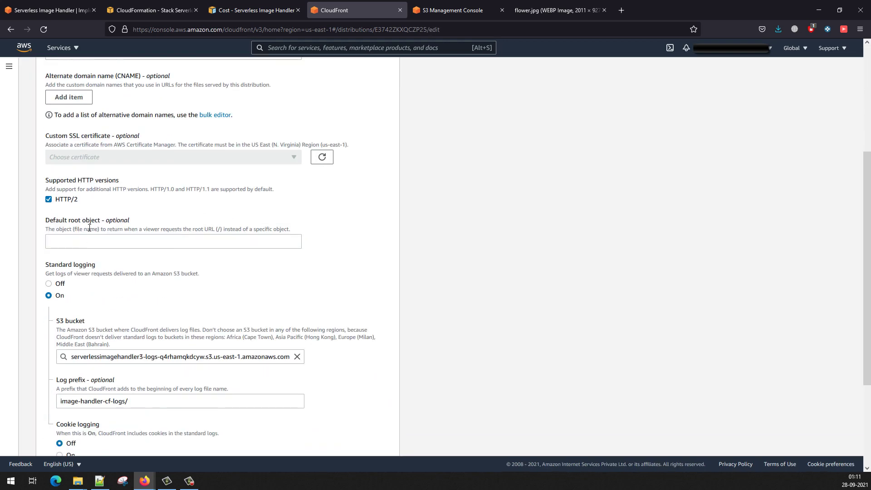
click(64, 98)
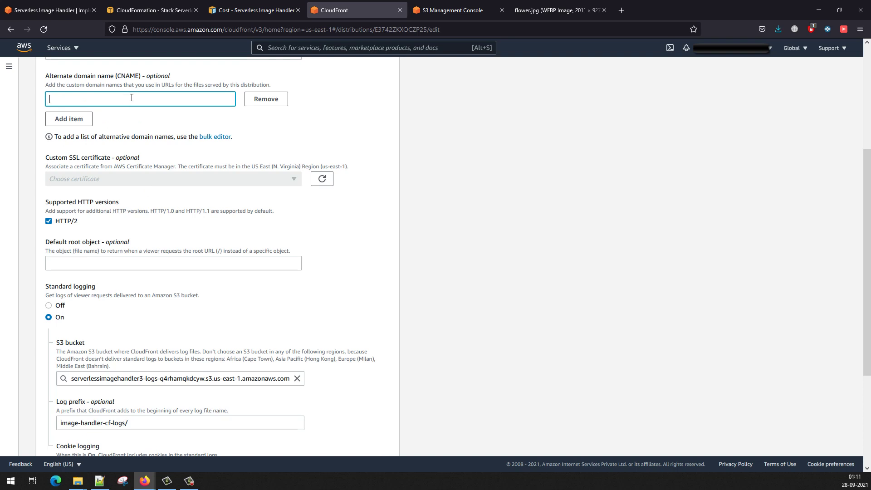
text(imaged)
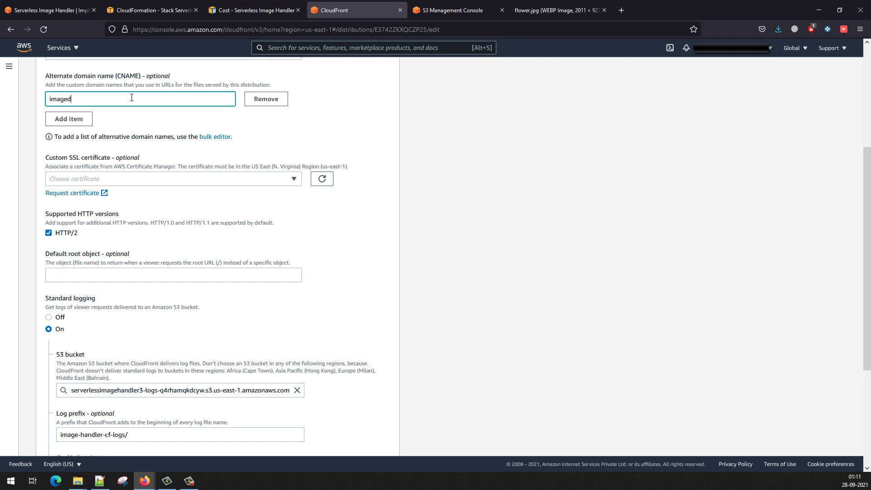
text(elivery.cdntest.in)
Choose the ACM certificate for the cdntest.in domain as the custom SSL certificate and save the distribution's changes.
click(142, 179)
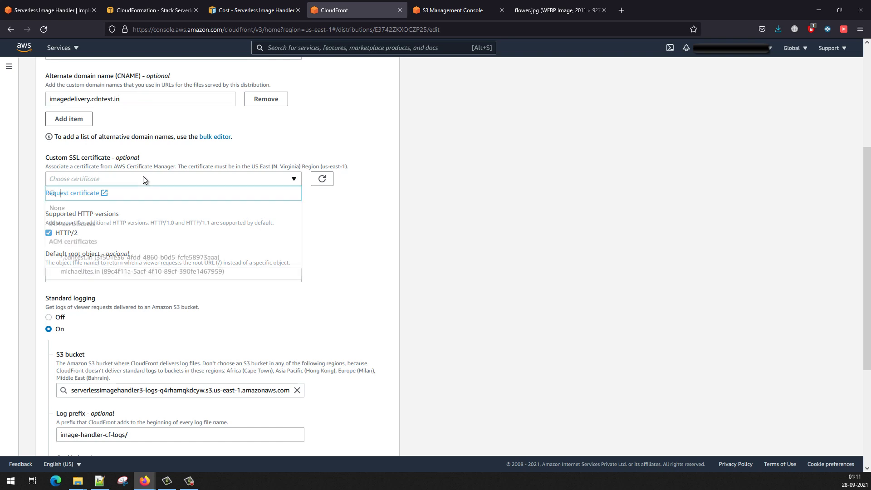
click(116, 257)
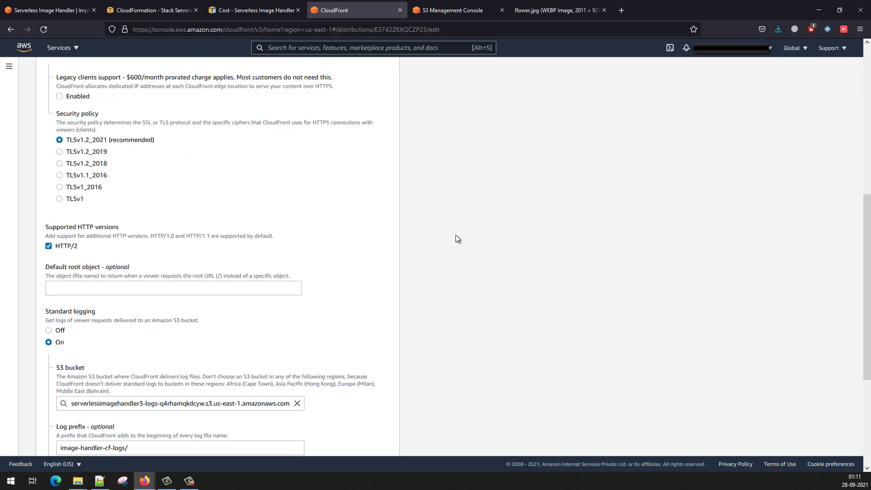
scroll(456, 235, down, 4)
click(380, 438)
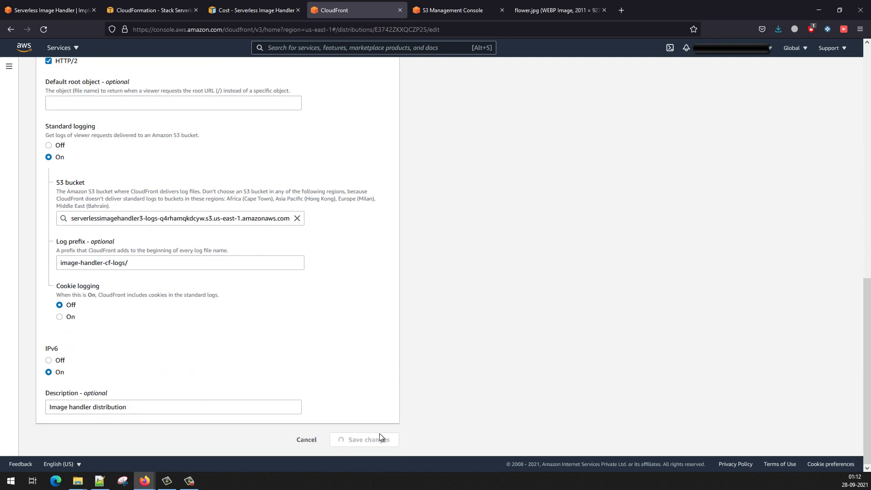